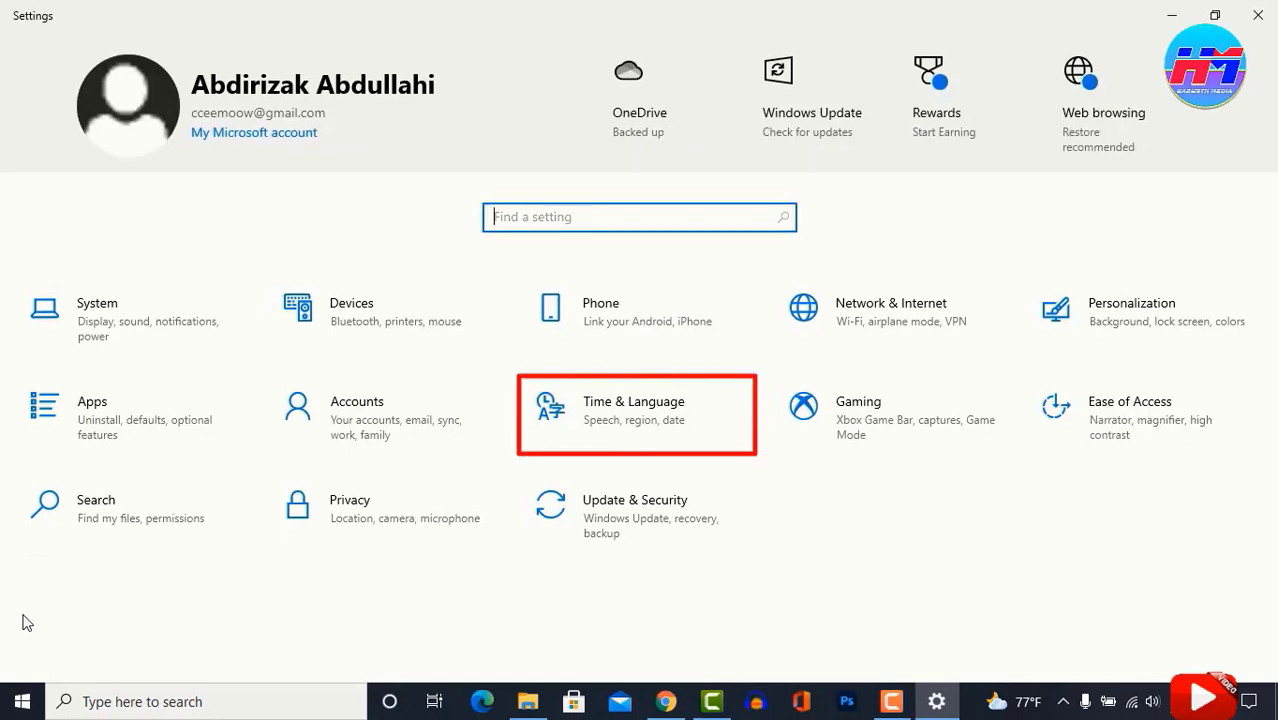
# - Go to the Language settings under Time & Language and bring up the list of languages available to install
pyautogui.click(657, 418)
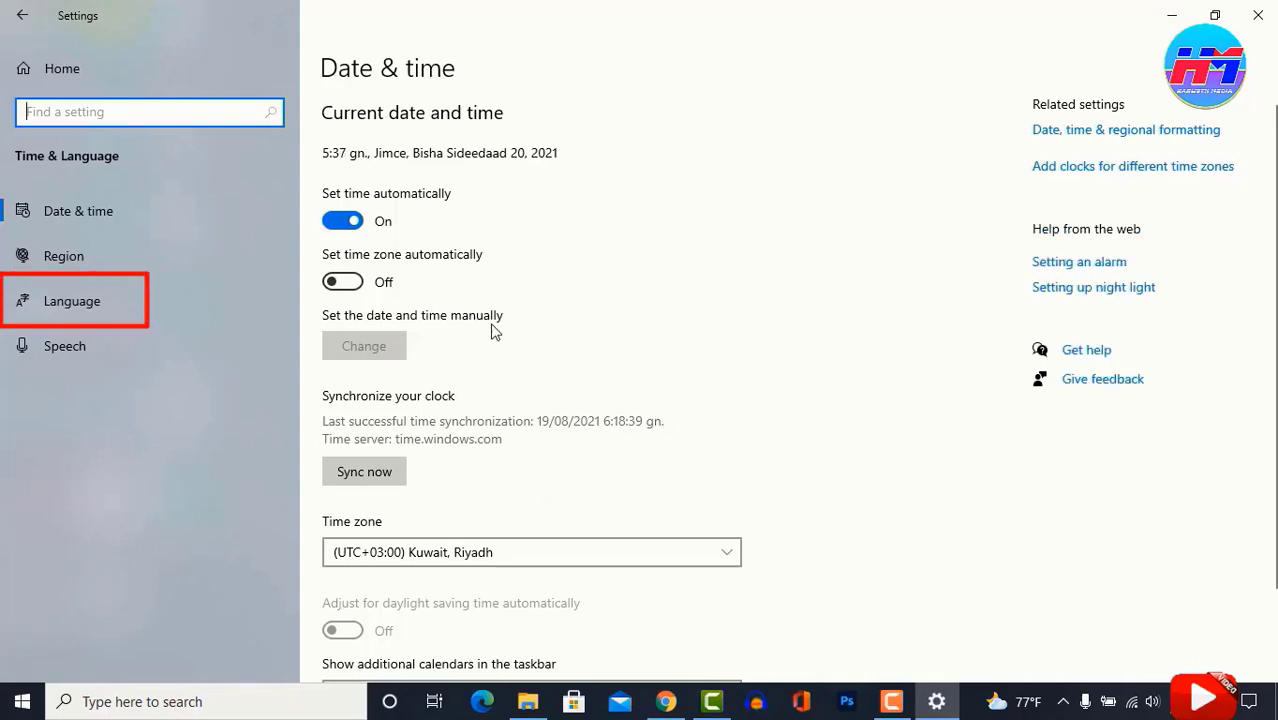
pyautogui.click(74, 297)
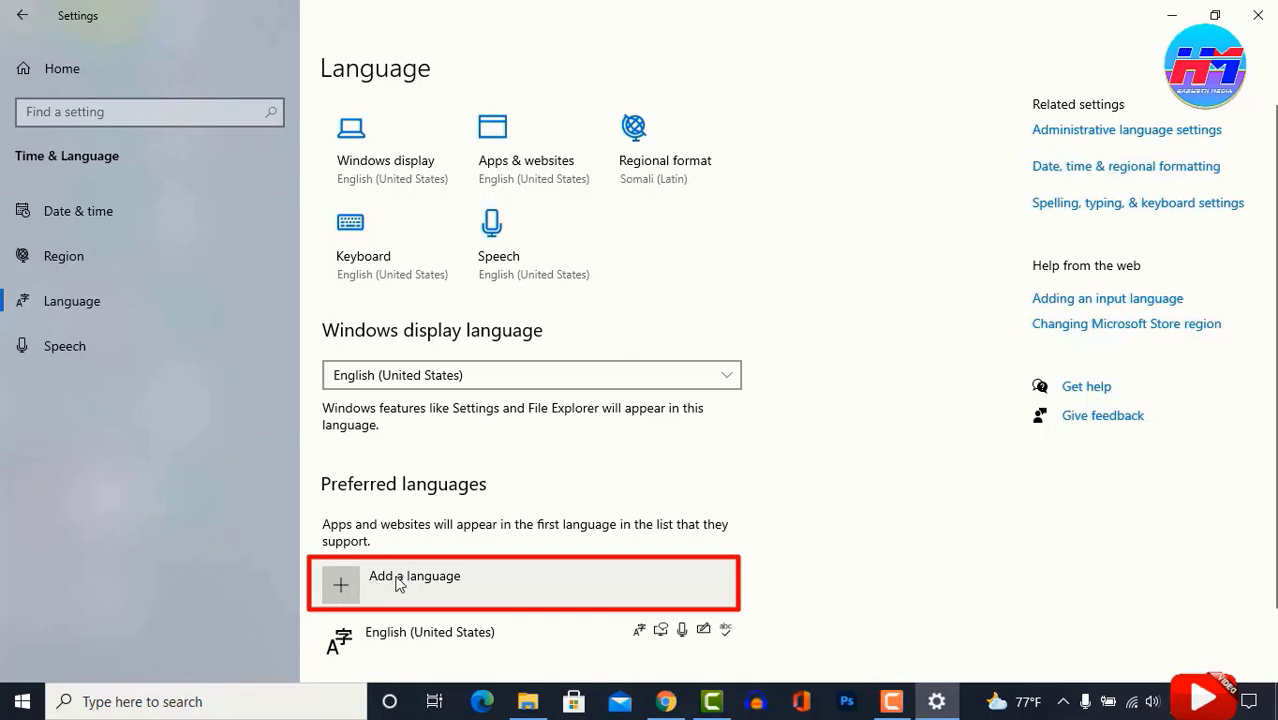
pyautogui.click(342, 588)
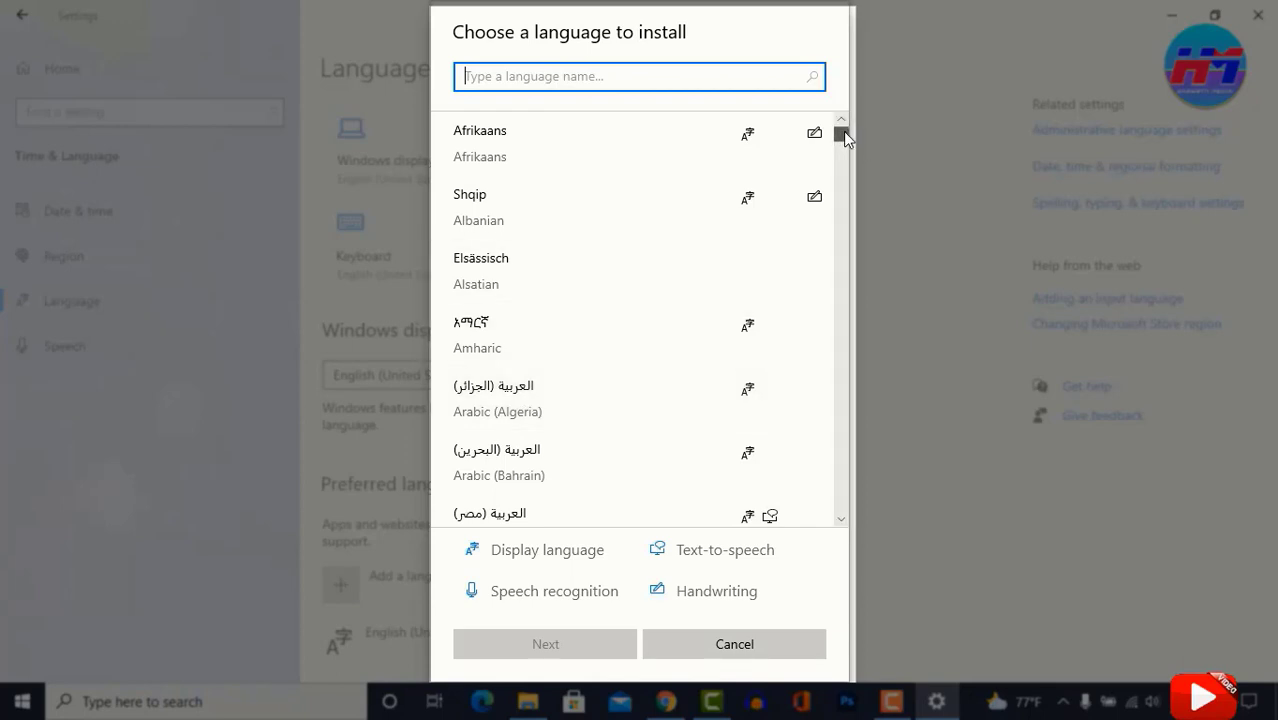
# - Install Arabic (Saudi Arabia) with its language pack and text-to-speech, and answer the display-language sign-out prompt
pyautogui.moveTo(842, 135); pyautogui.dragTo(845, 155)
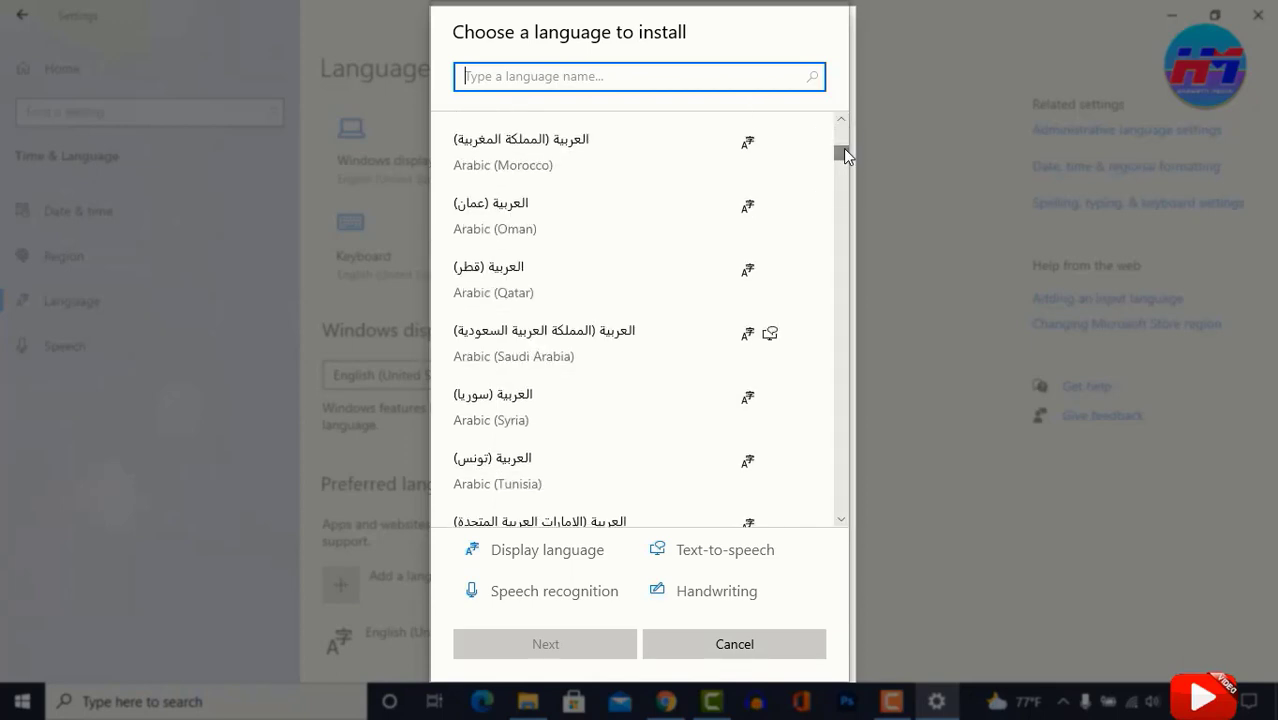
pyautogui.click(525, 350)
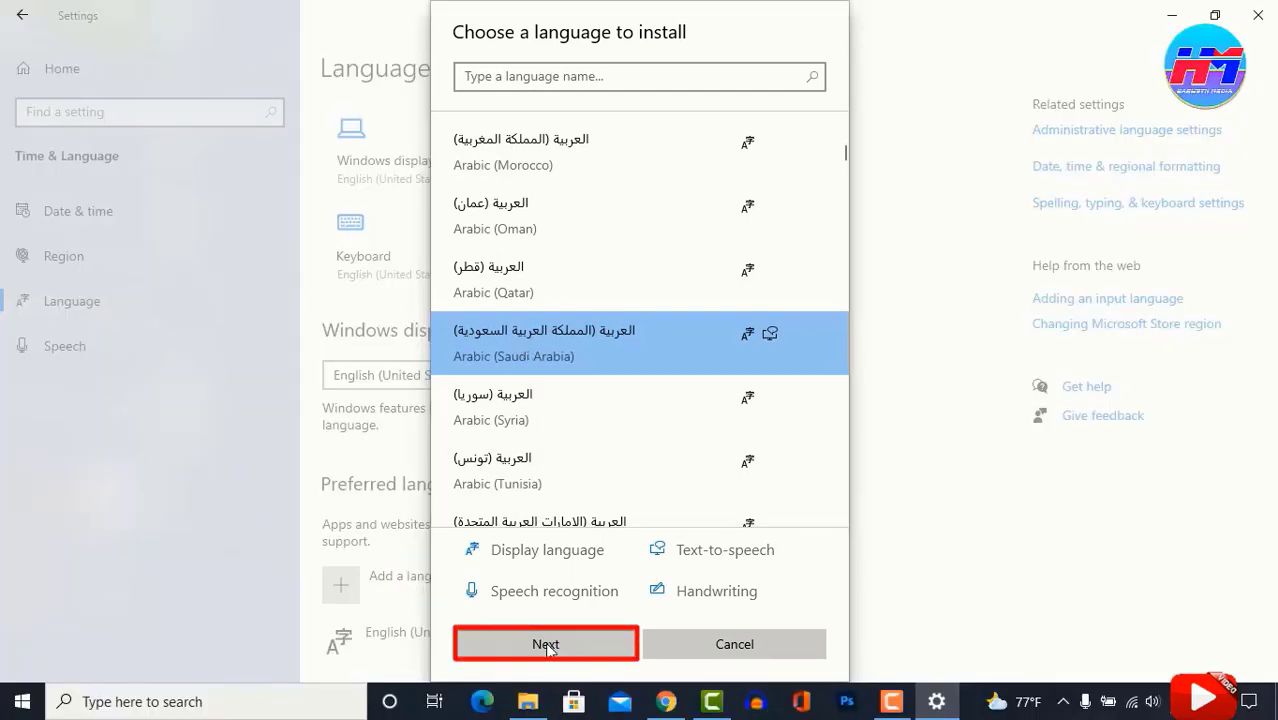
pyautogui.click(545, 645)
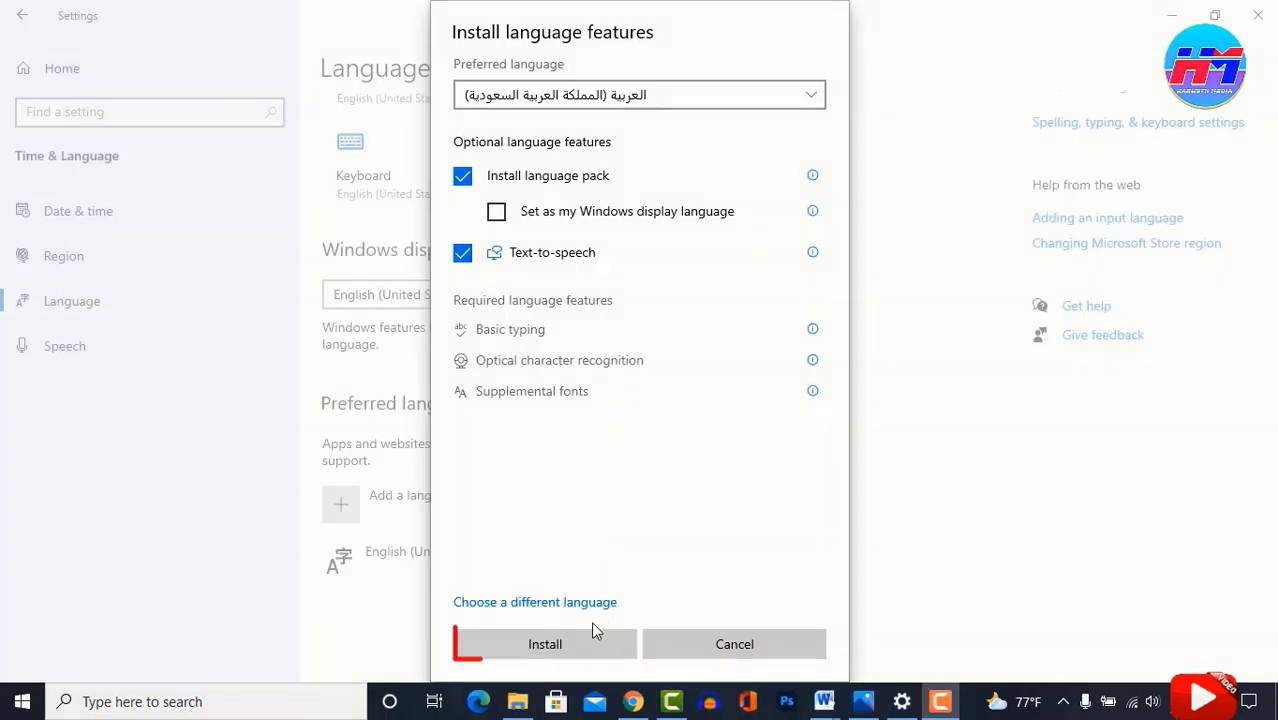
pyautogui.click(531, 645)
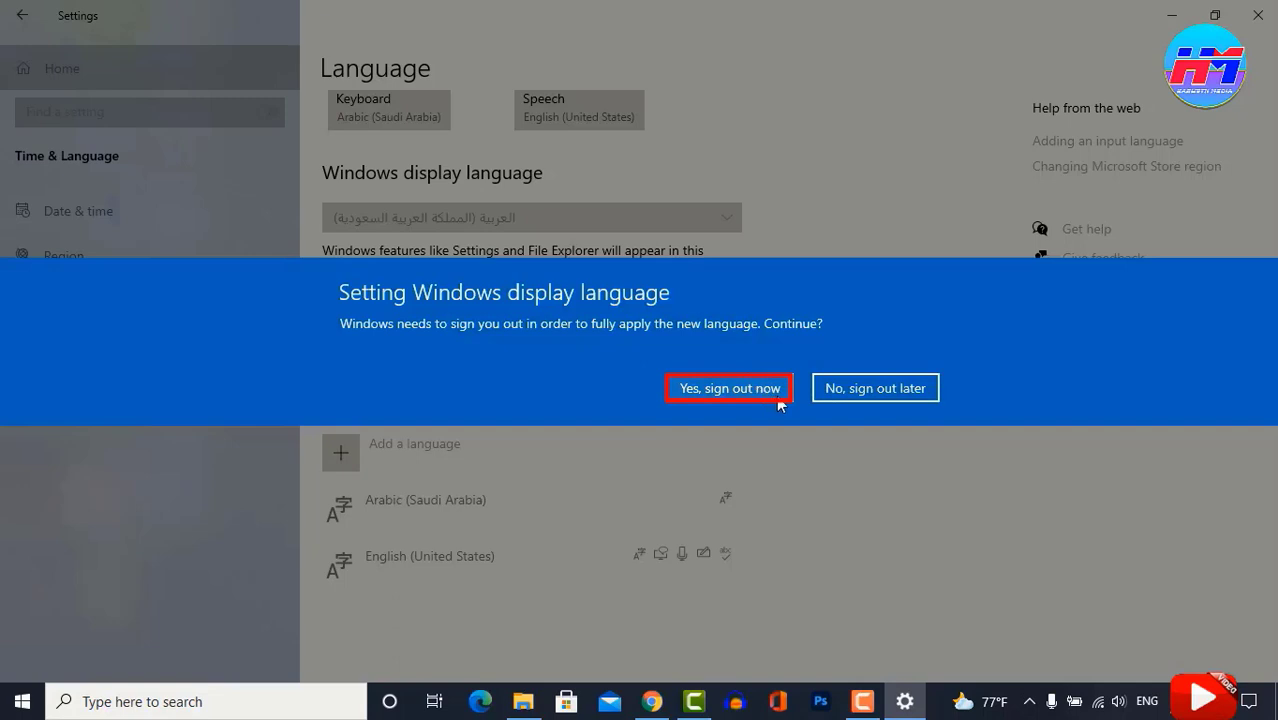
pyautogui.click(730, 389)
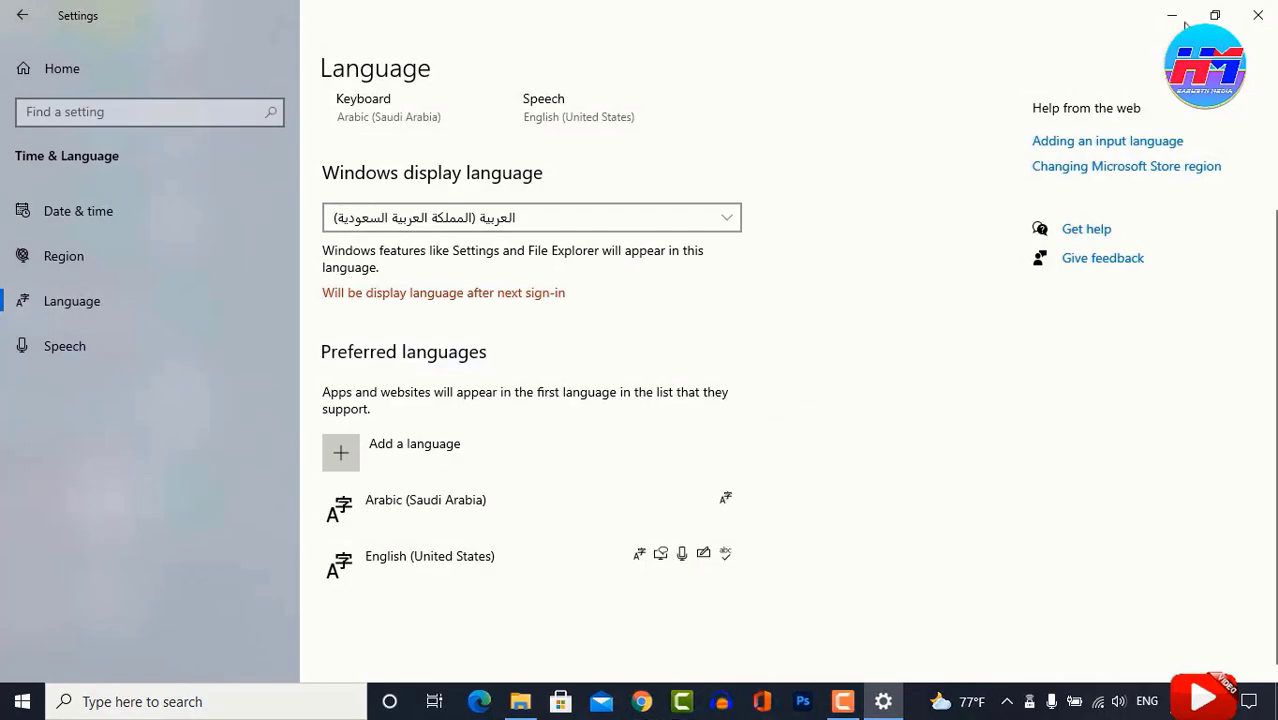
# - Minimize Settings and check the available keyboard input languages from the desktop, leaving the current one selected
pyautogui.click(1172, 15)
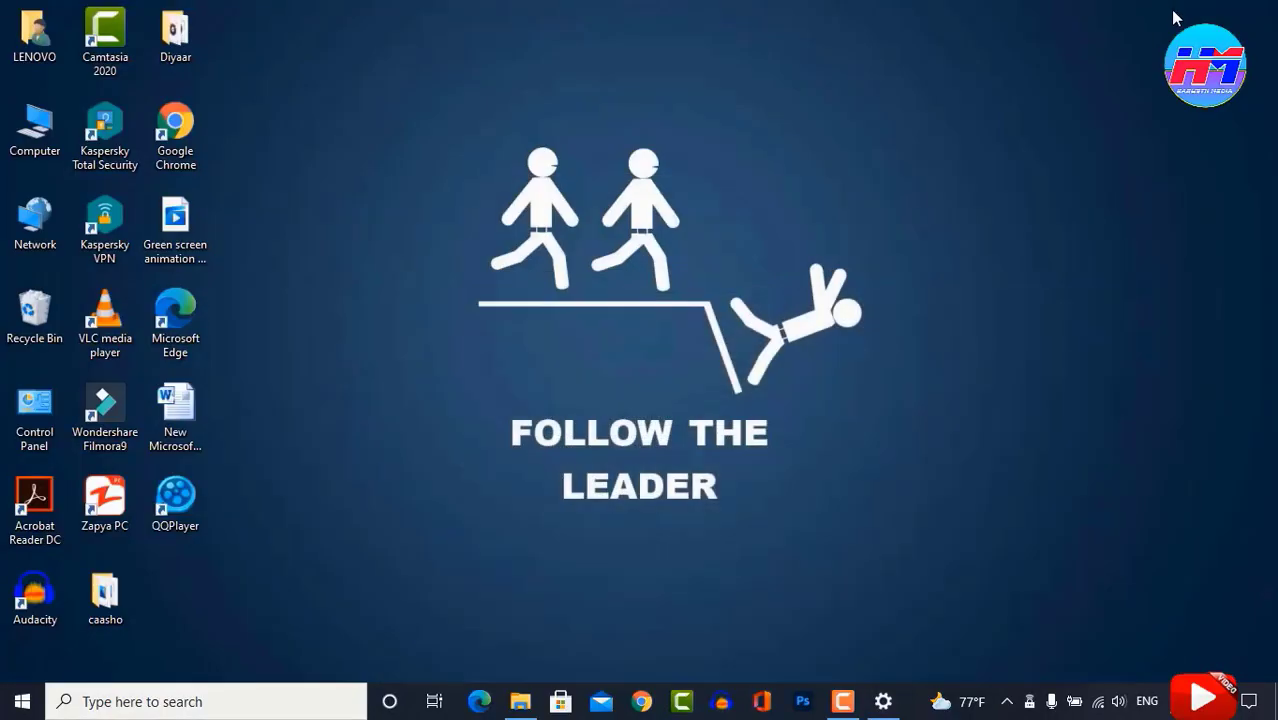
pyautogui.click(1147, 702)
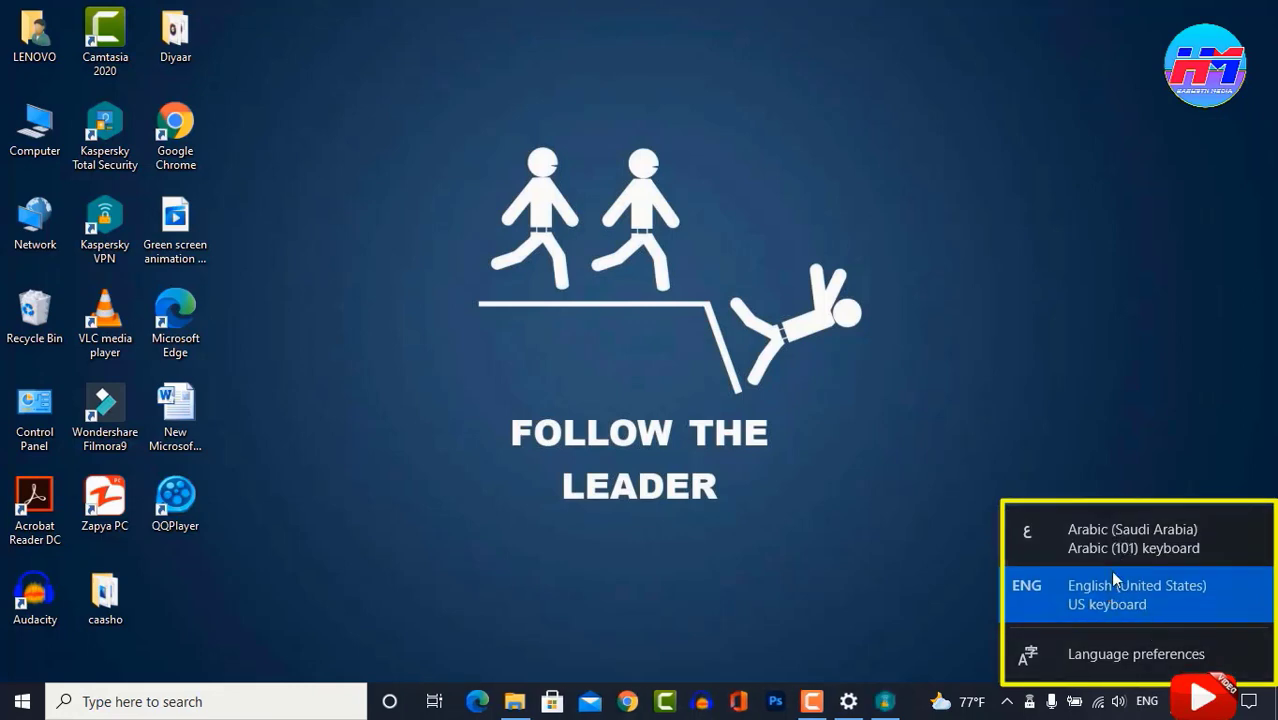
pyautogui.click(965, 461)
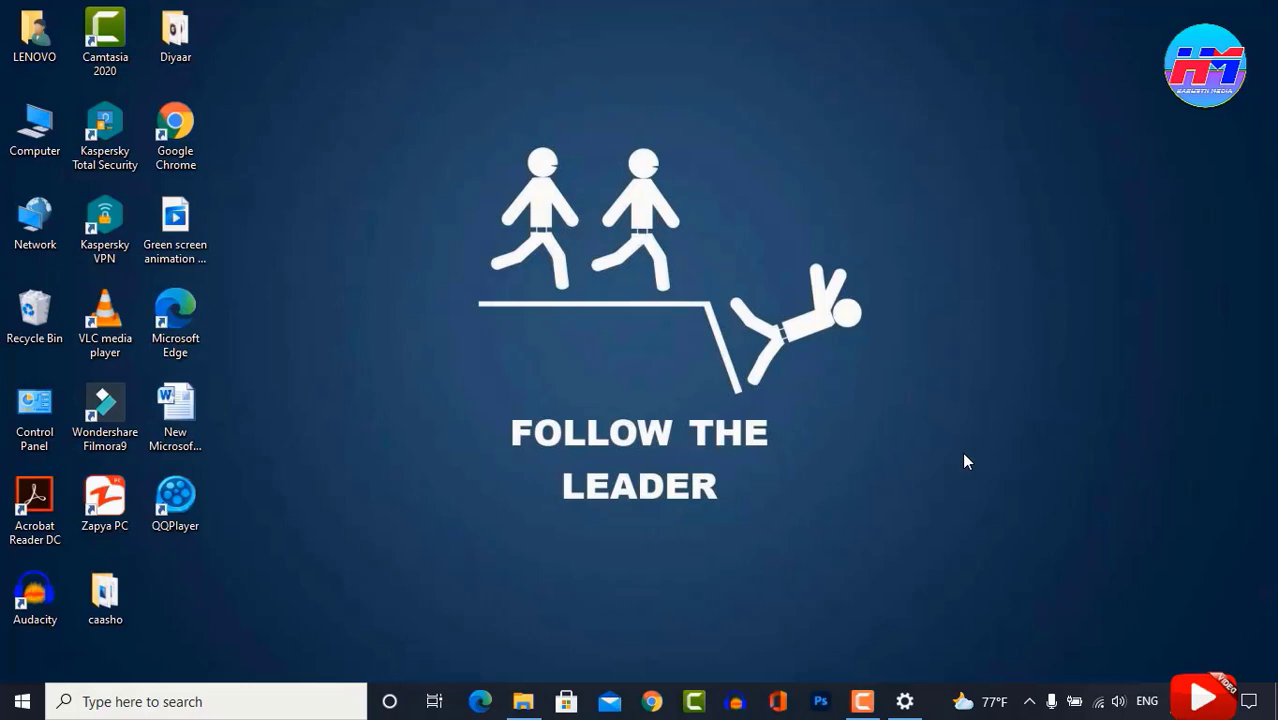
# - Open the New Microsoft Word Document from the desktop and enter "Tani waa luqadeenii hore" as the first line
pyautogui.click(178, 408)
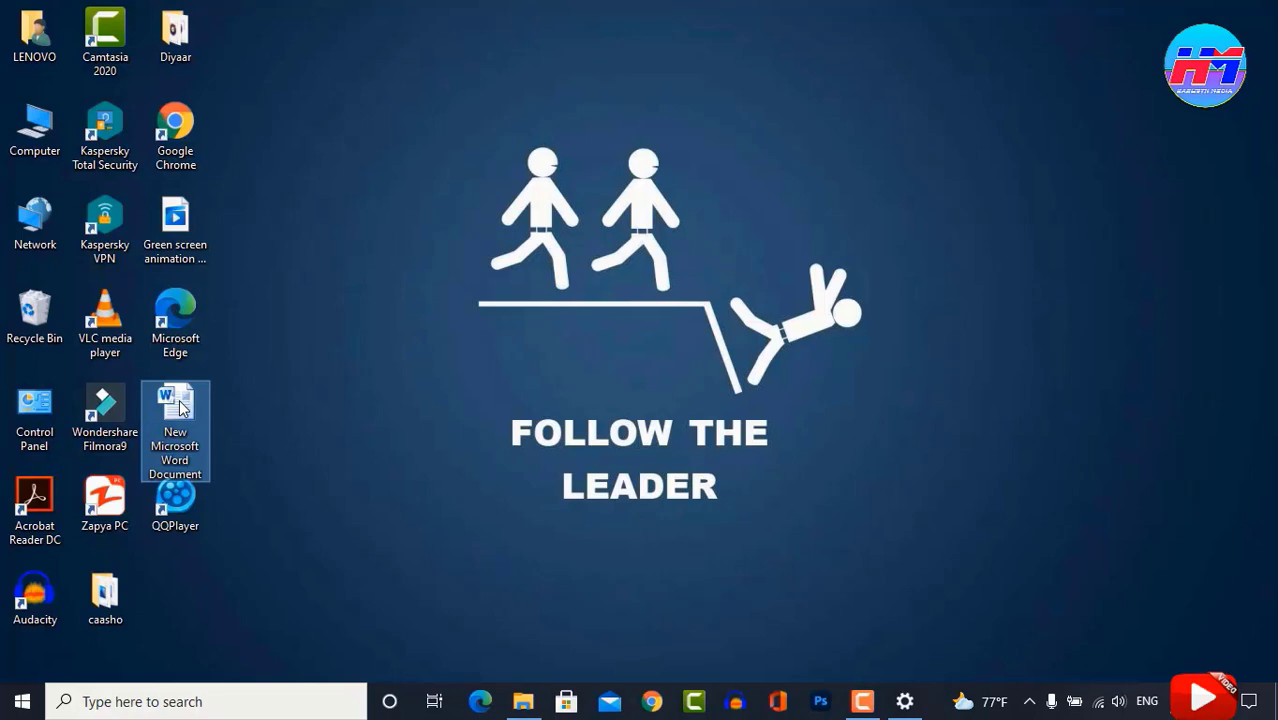
pyautogui.doubleClick(178, 404)
pyautogui.write('Tani waa luqadeenii hore')
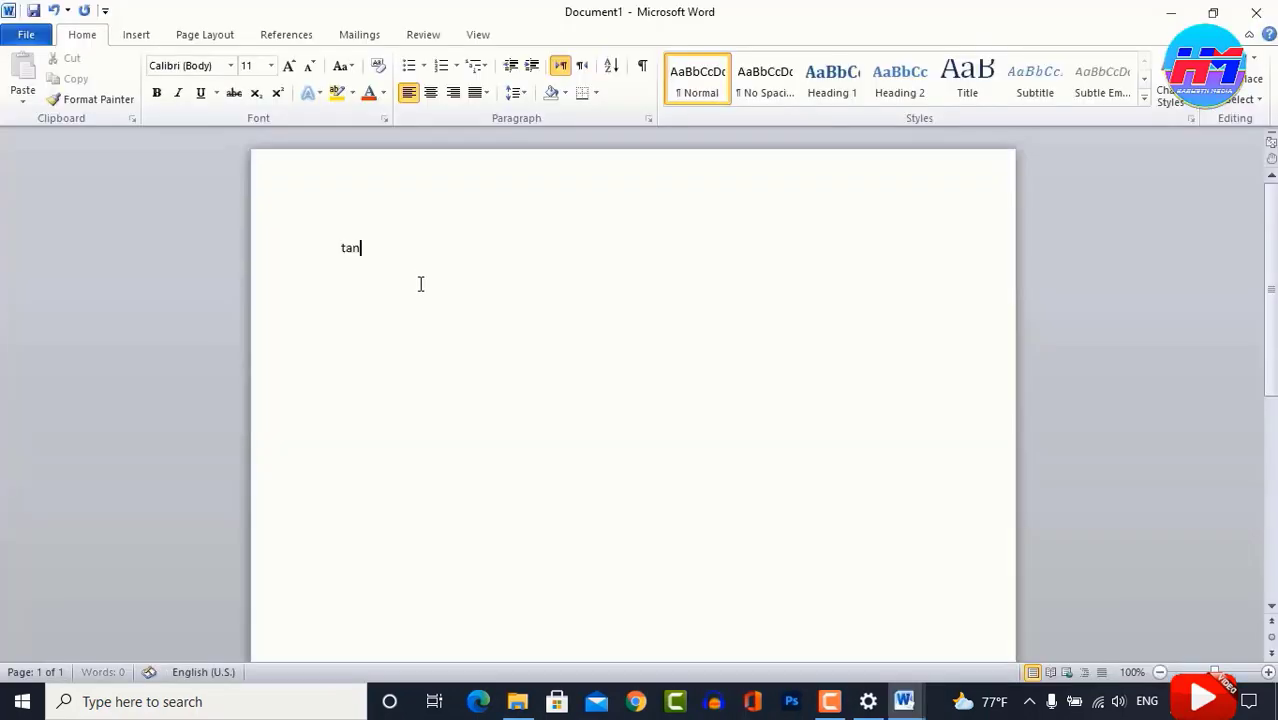
pyautogui.press('Return')
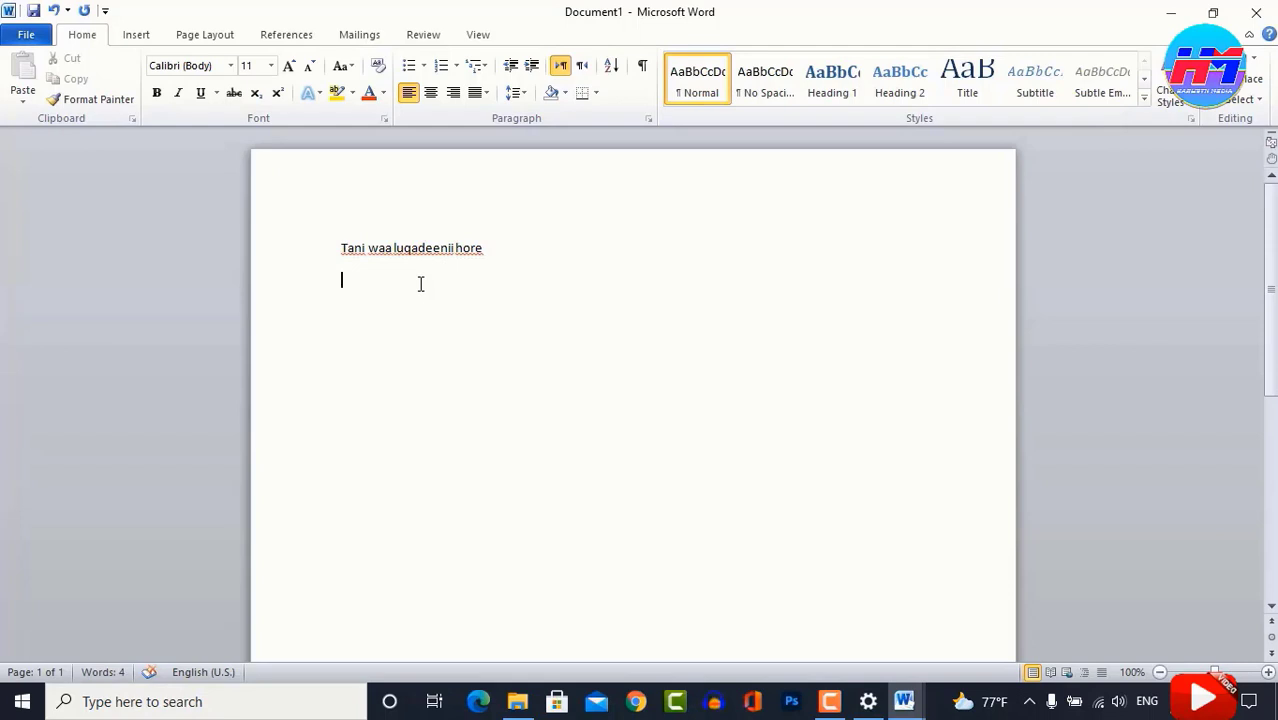
# - Switch the keyboard input to Arabic and write a right-aligned line of sample Arabic letters below the first line
pyautogui.hotkey('alt', 'shift')
pyautogui.hotkey('ctrl', 'r')
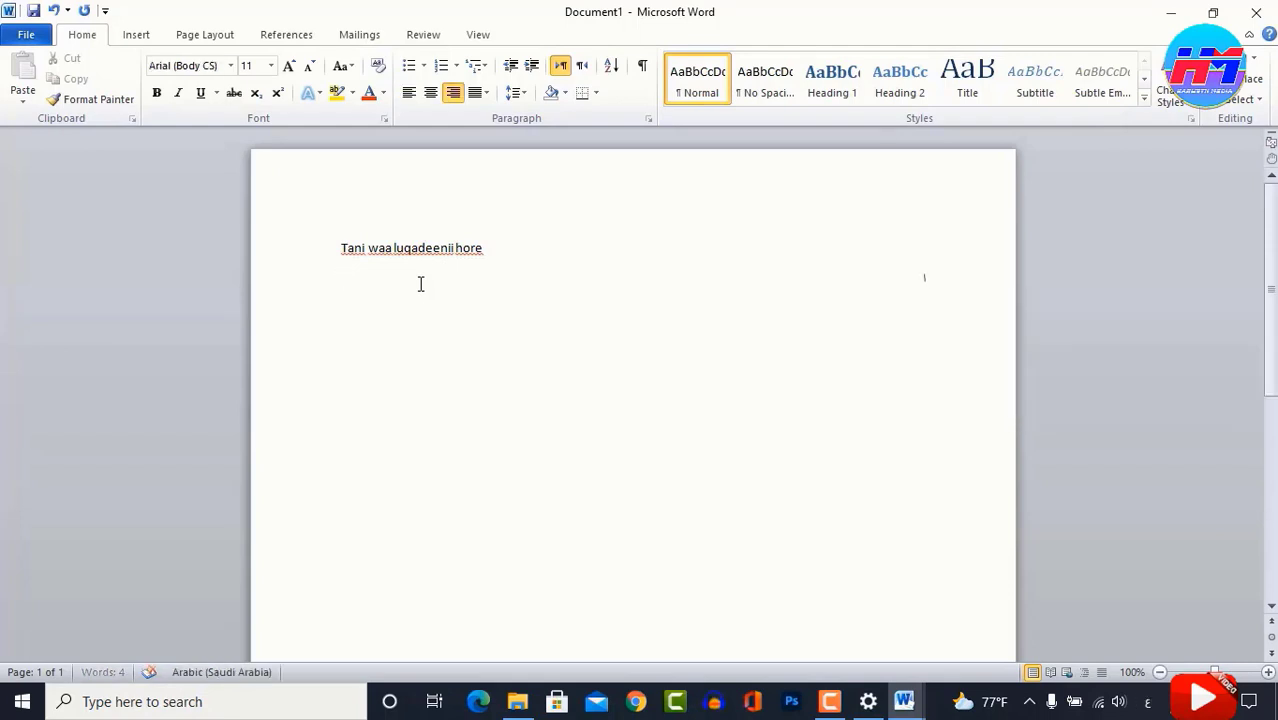
pyautogui.write('ارر لسلاؤبيبيا ثلاةى سرر')
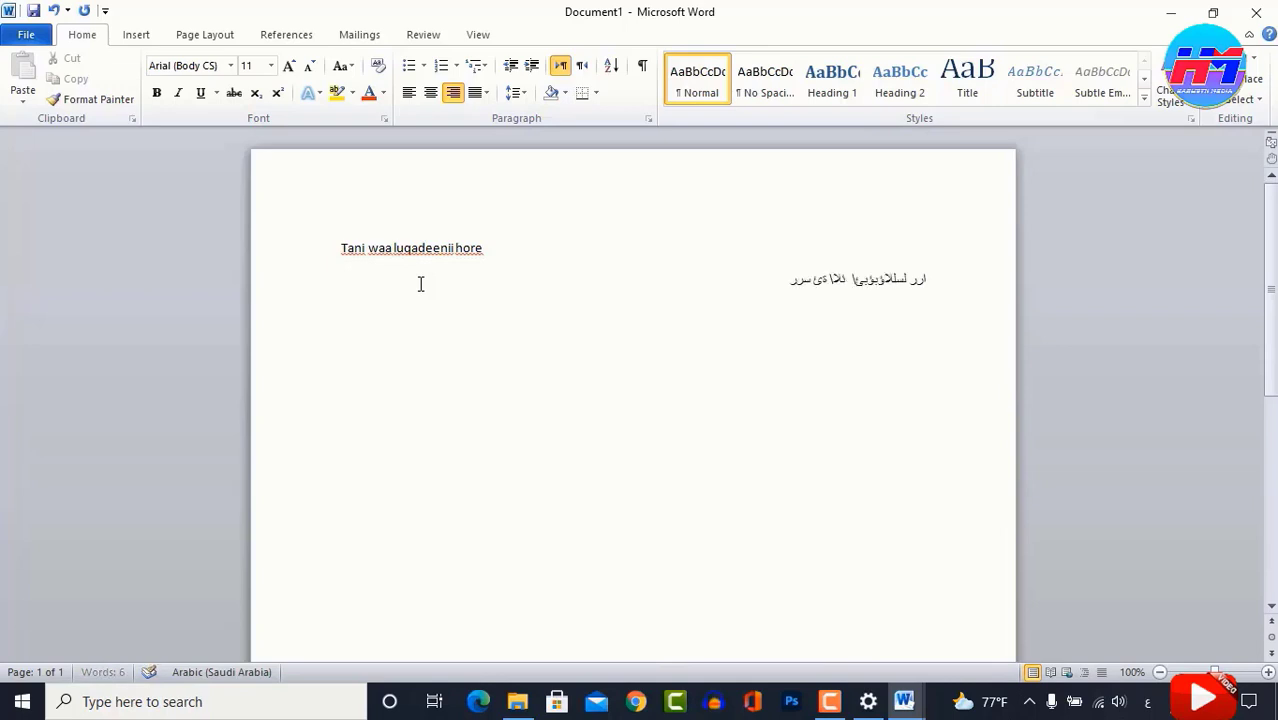
pyautogui.write('لسرالاى')
pyautogui.hotkey('alt', 'n')
pyautogui.write('الائ الا')
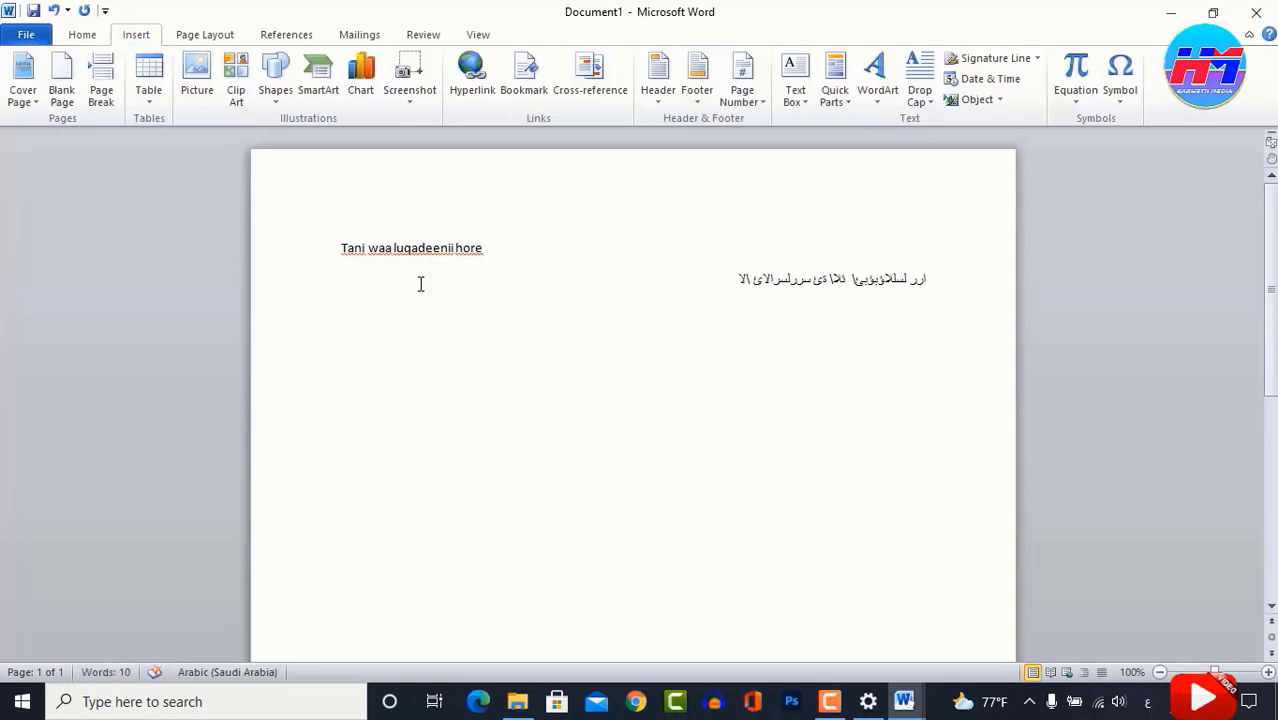
pyautogui.press('Return')
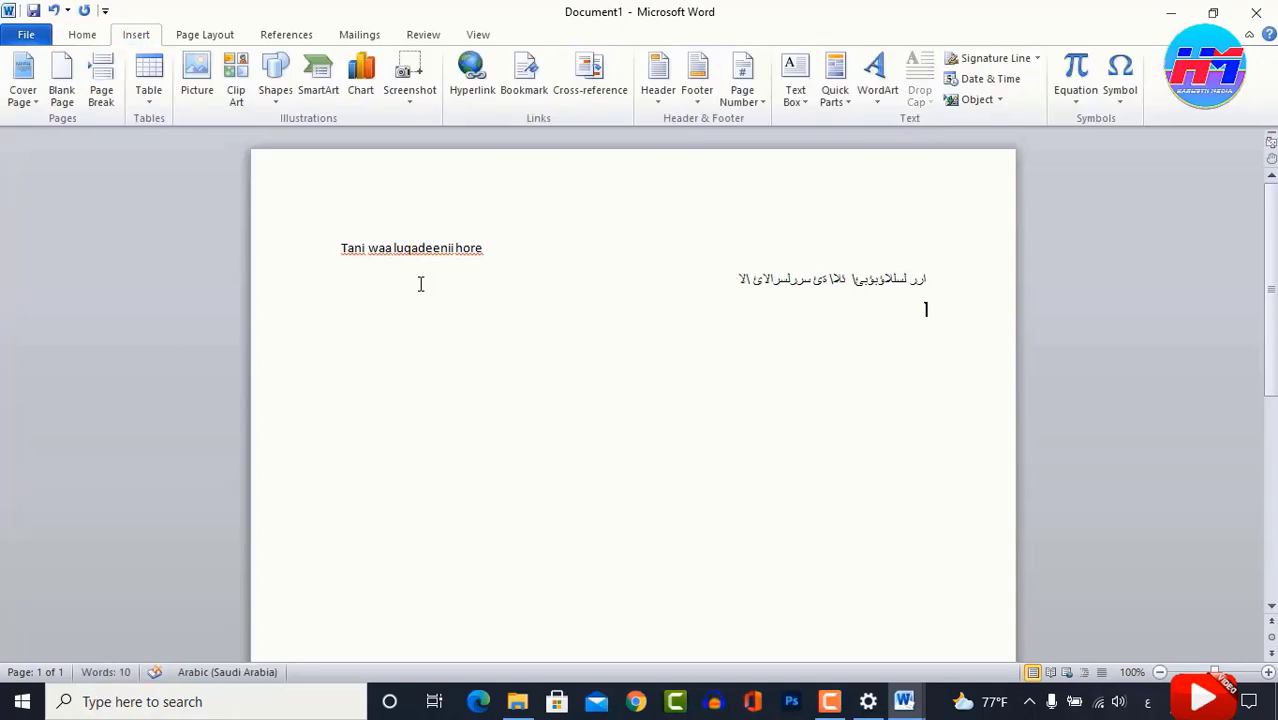
# - Switch the keyboard input back to English and enter "Tan dambana waa luqadii carabiga eheed ee aan iminka soo kordhinay" followed by a row of dots
pyautogui.hotkey('alt', 'shift')
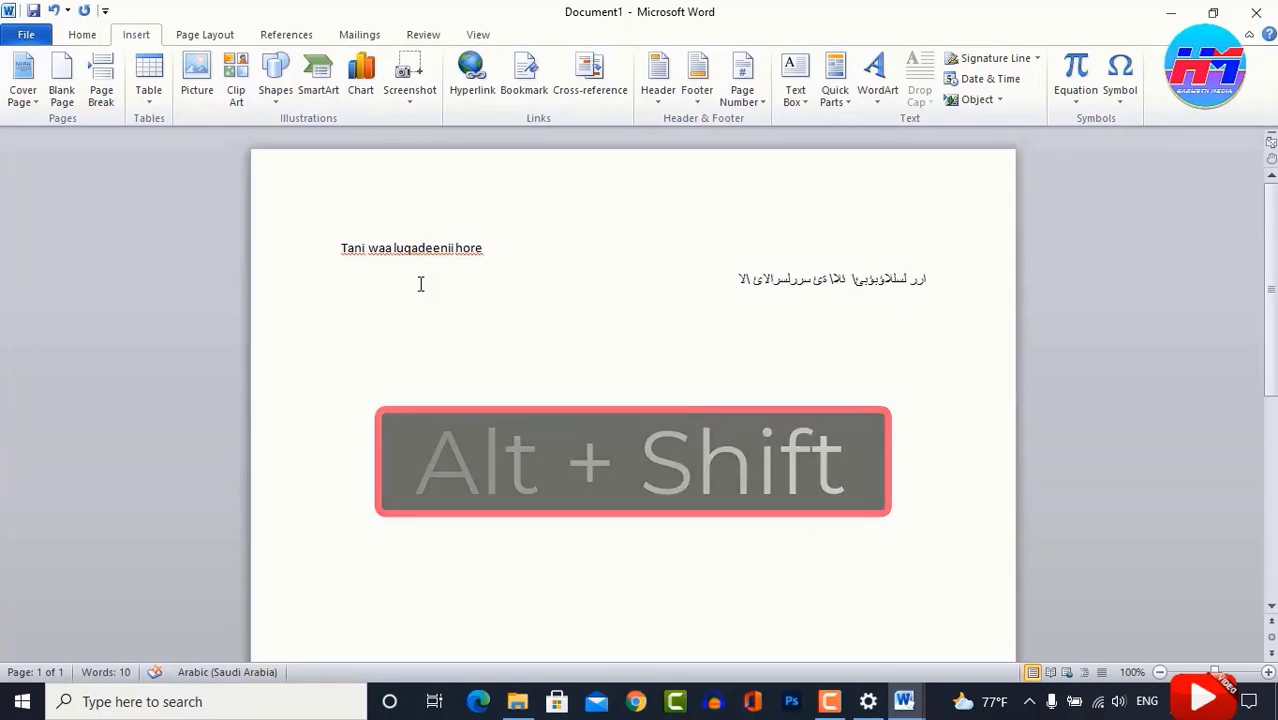
pyautogui.write('Tan dam')
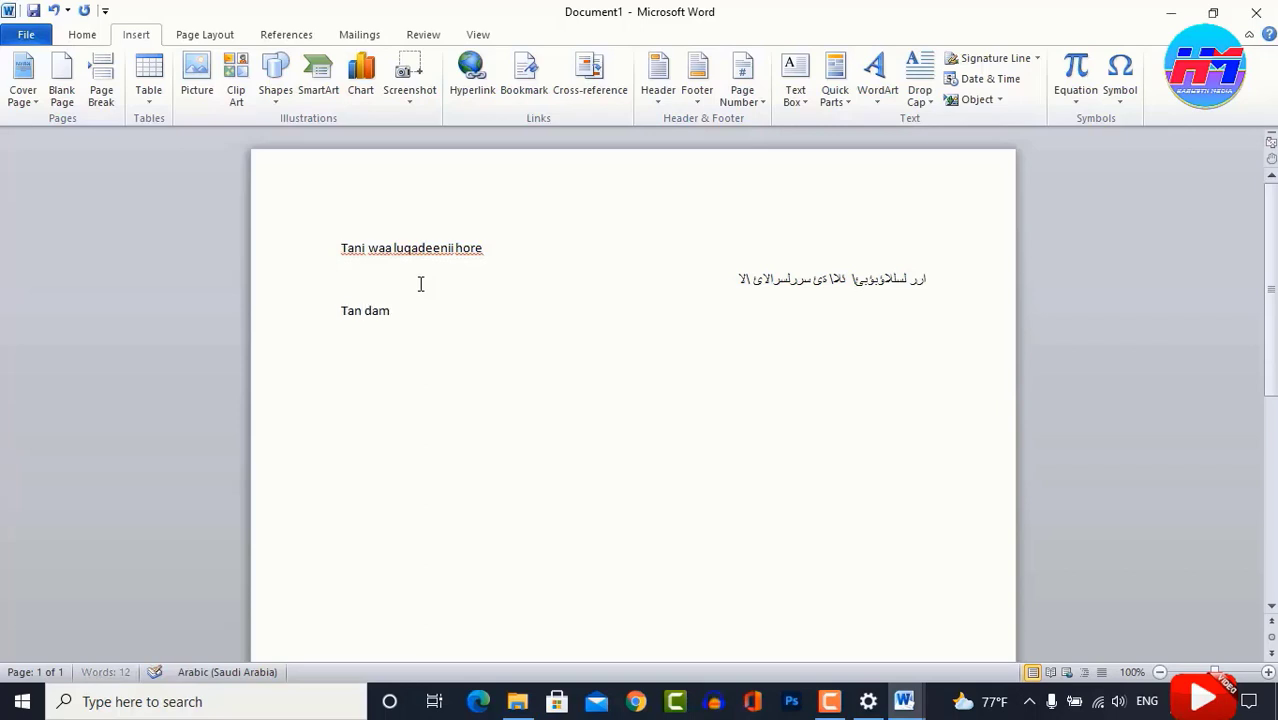
pyautogui.write('bana waa luqadii')
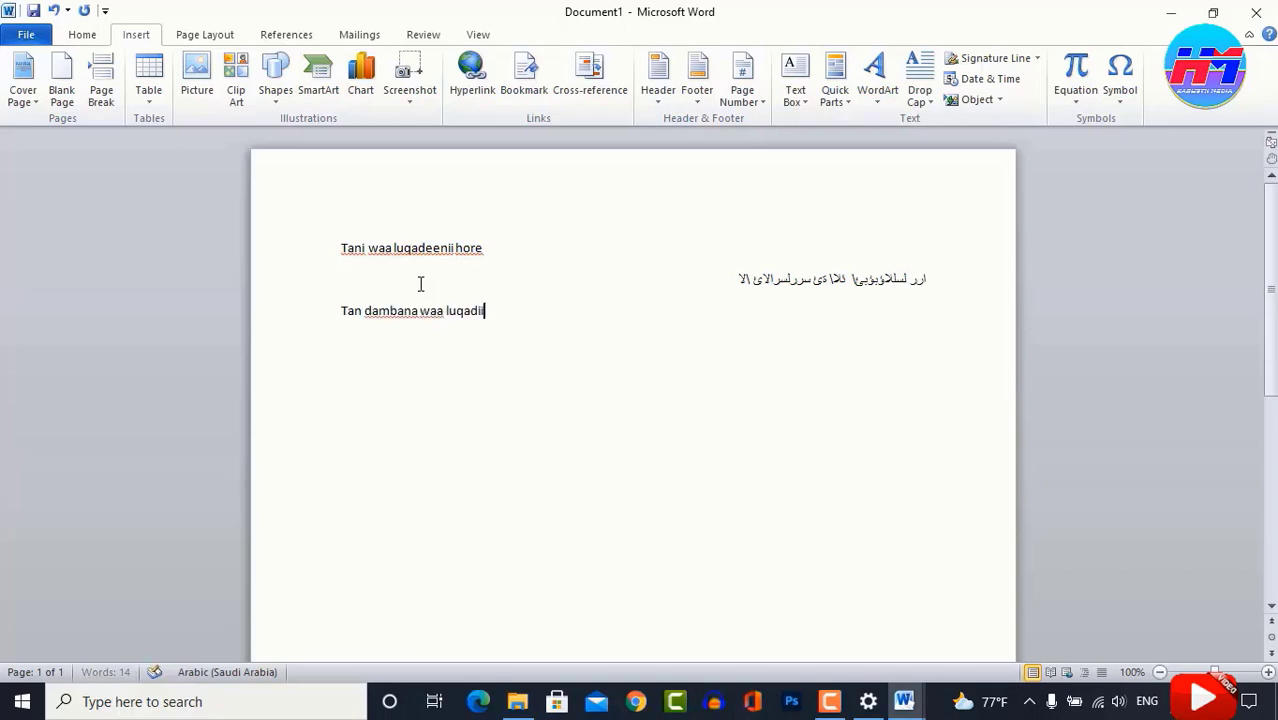
pyautogui.write(' carabiga eheed a')
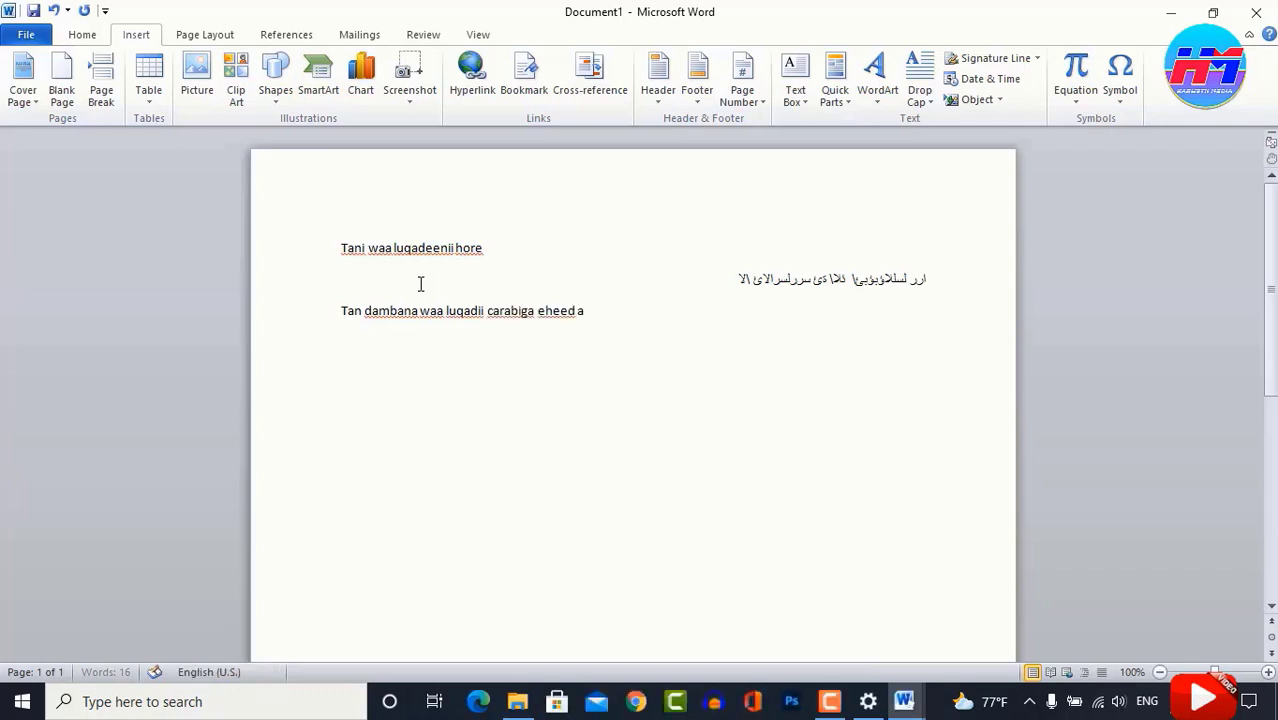
pyautogui.press('BackSpace')
pyautogui.write('ee aan iminka soo ko')
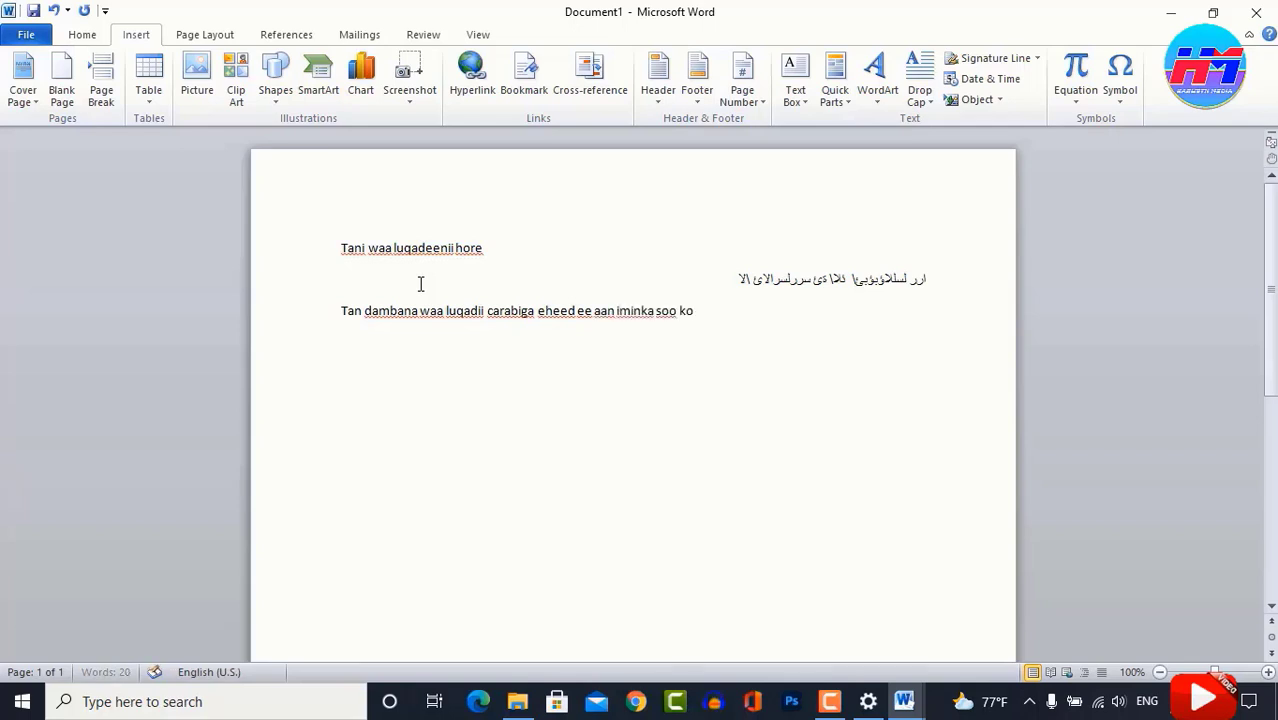
pyautogui.write('rdhinay................................')
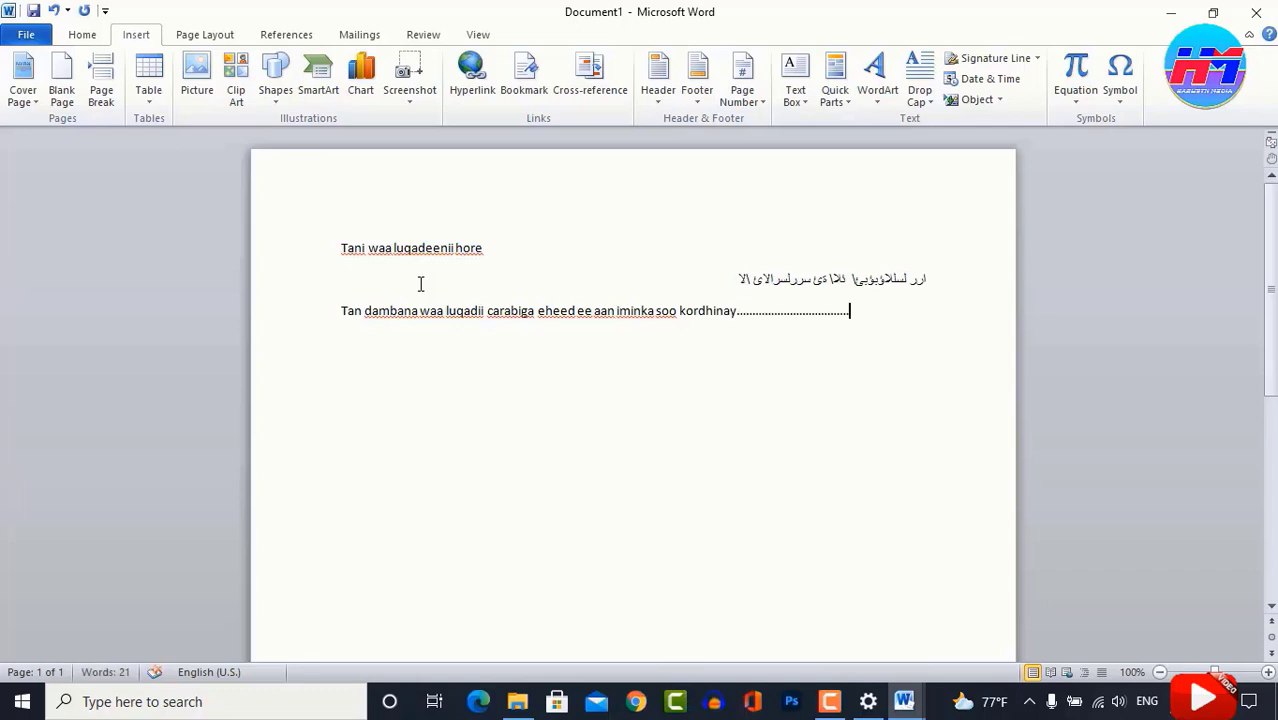
pyautogui.press('Return')
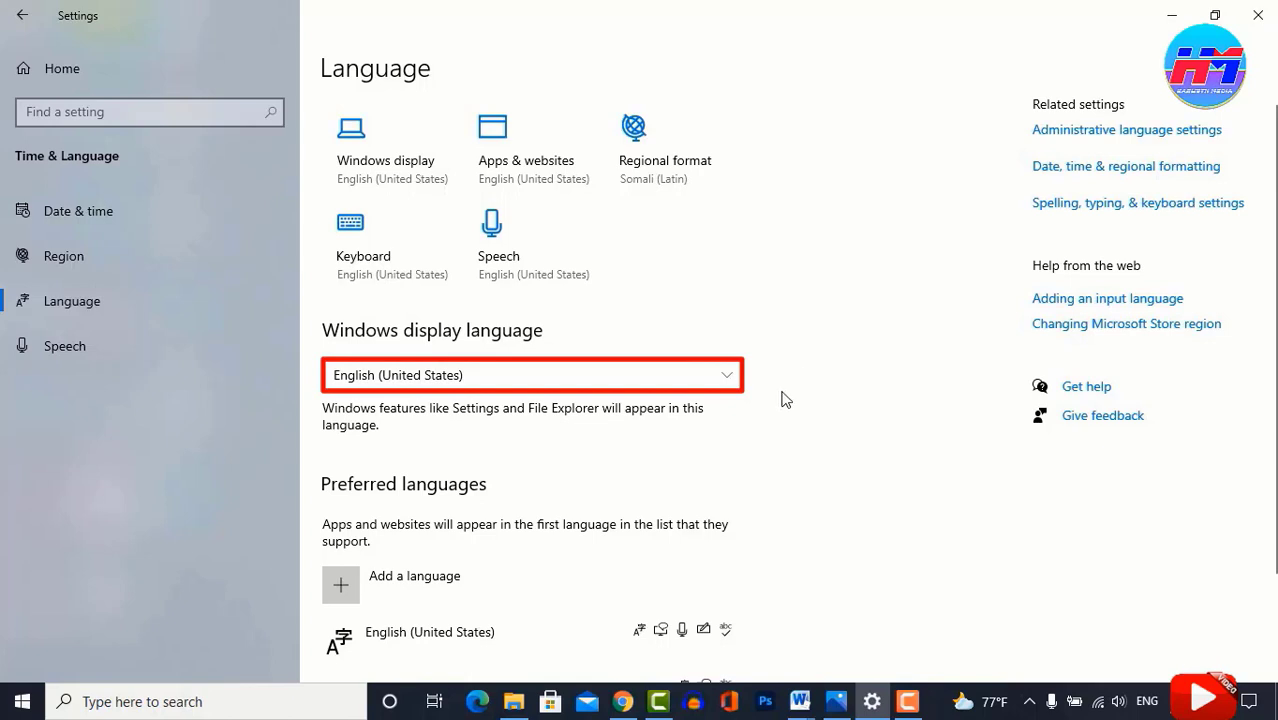
# - In the Settings language page, set the Windows display language to Arabic (Saudi Arabia)
pyautogui.click(727, 379)
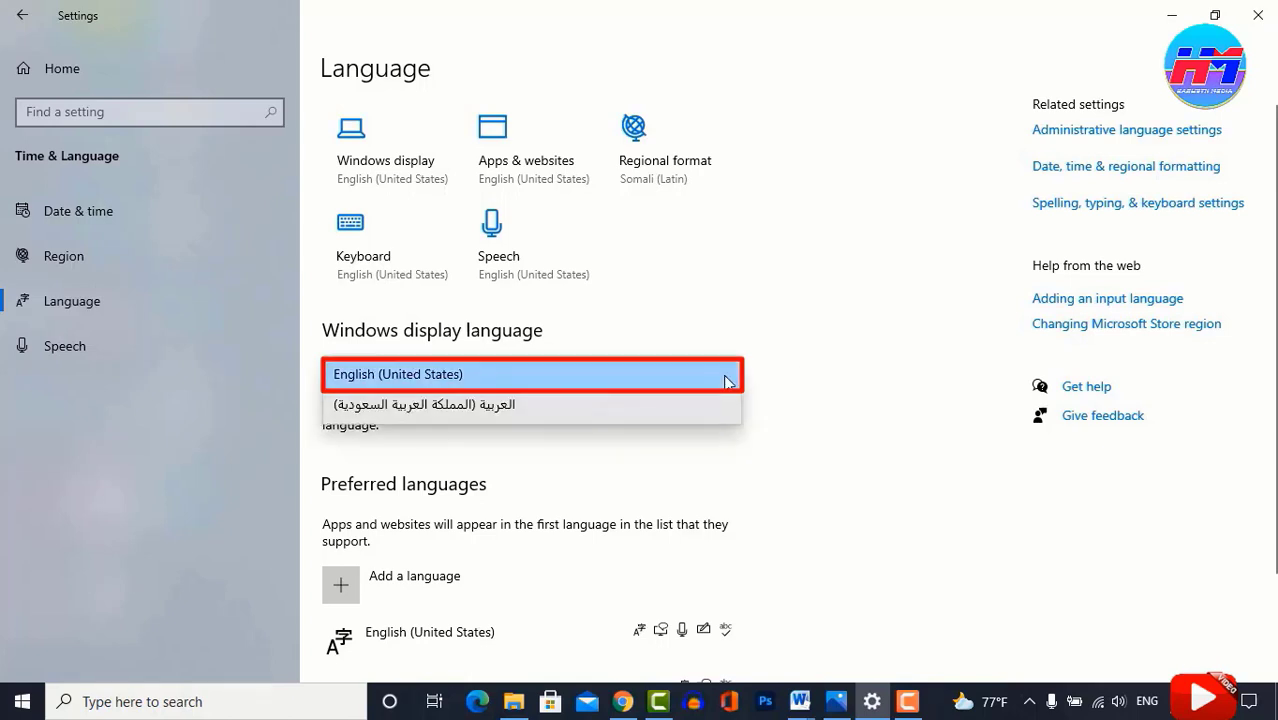
pyautogui.click(667, 408)
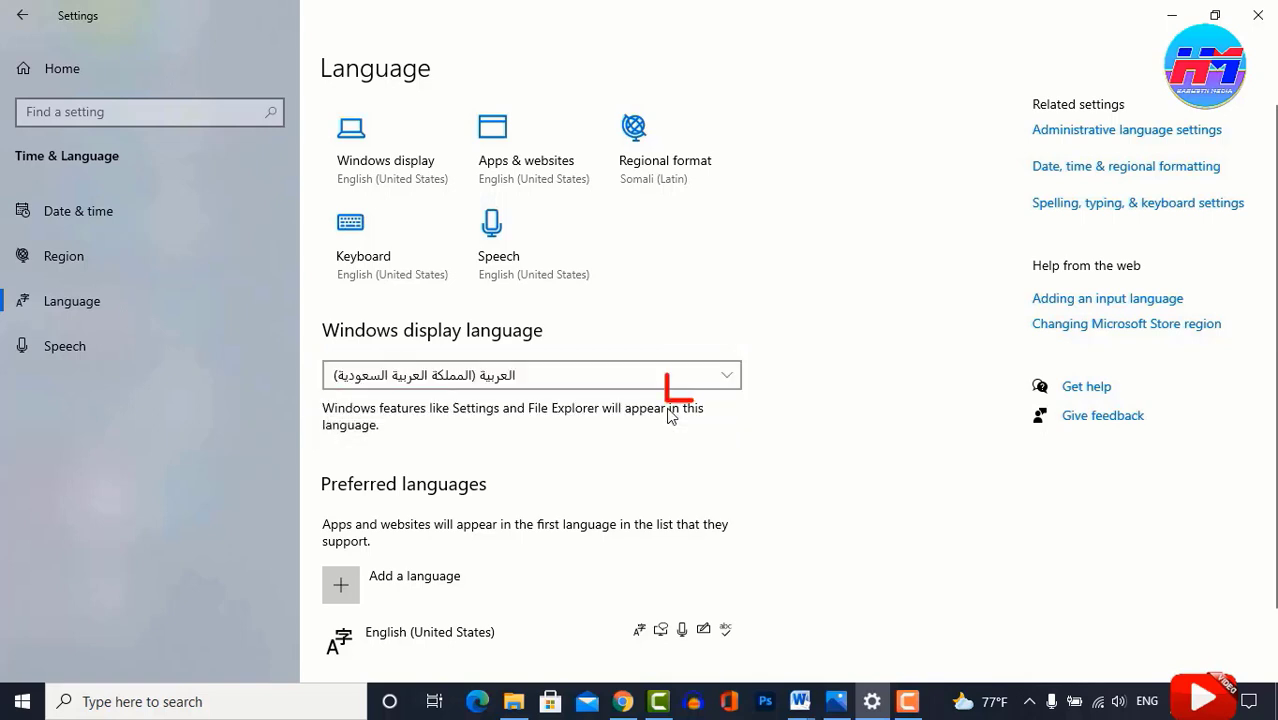